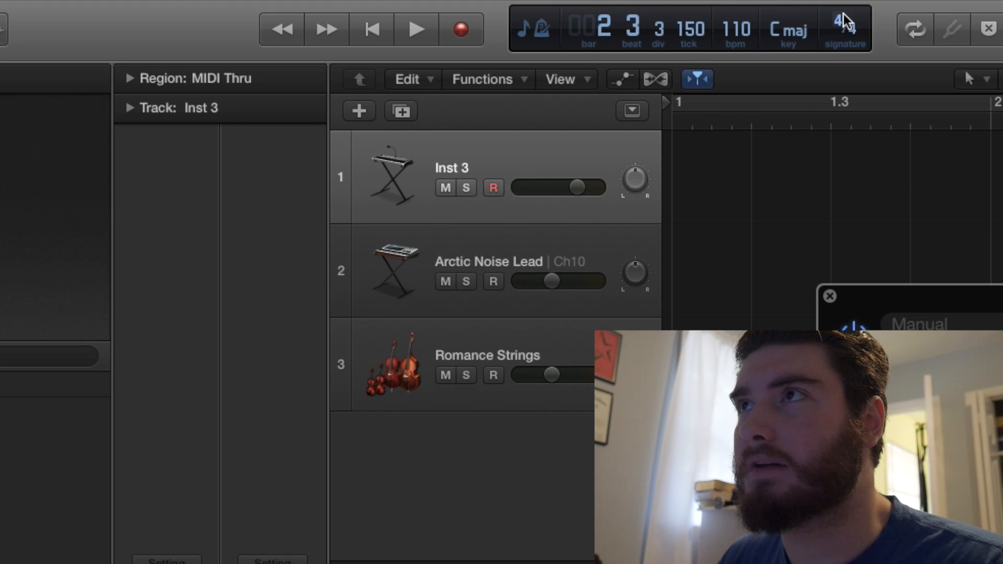
- Customize the control bar so the LCD uses the Custom display mode
right_click(501, 33)
click(512, 36)
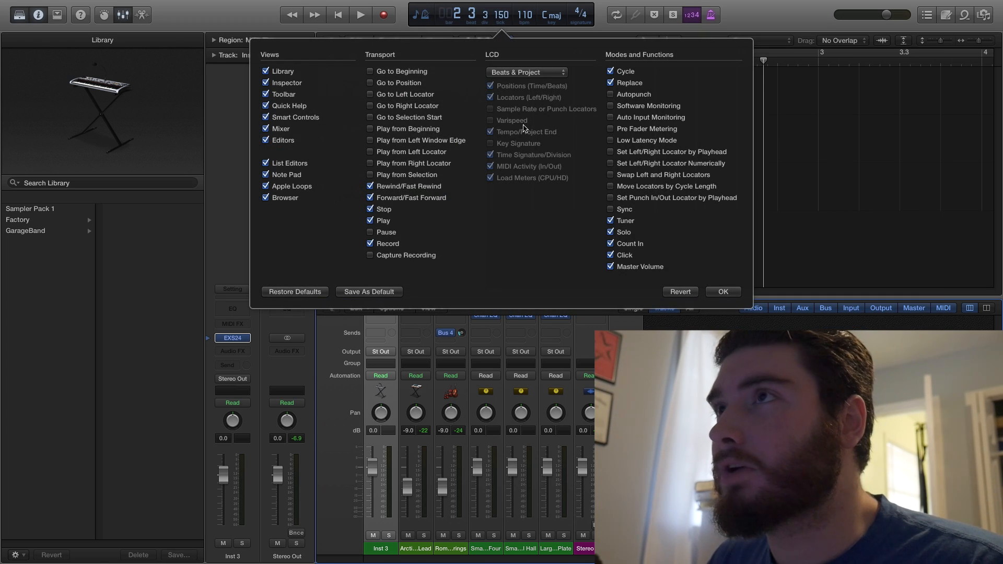
click(520, 74)
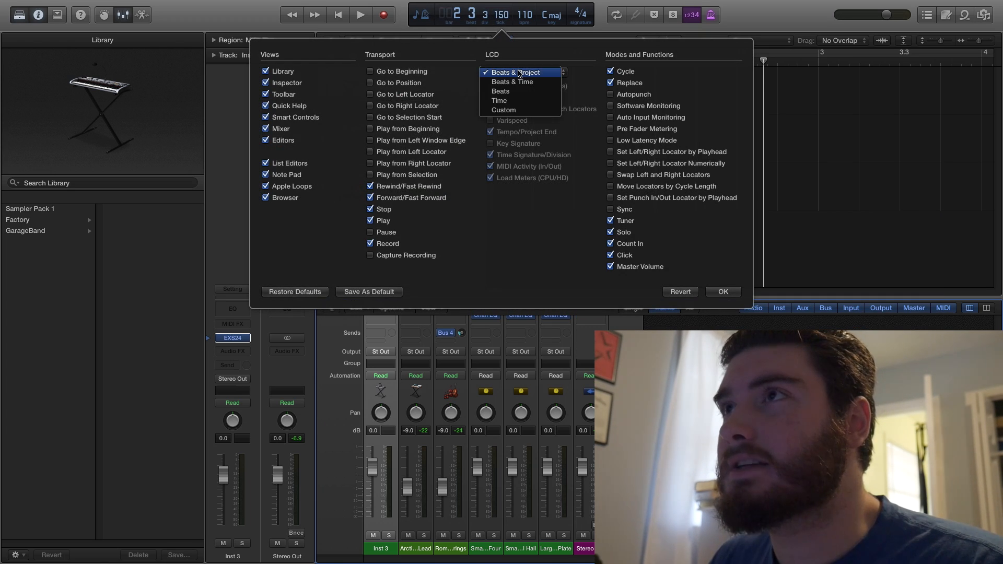
click(505, 232)
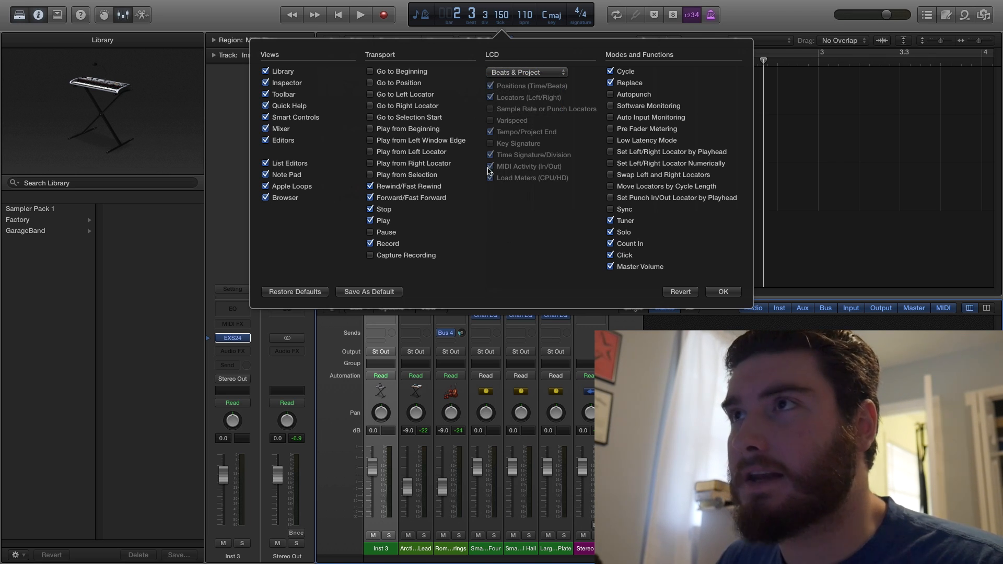
click(500, 74)
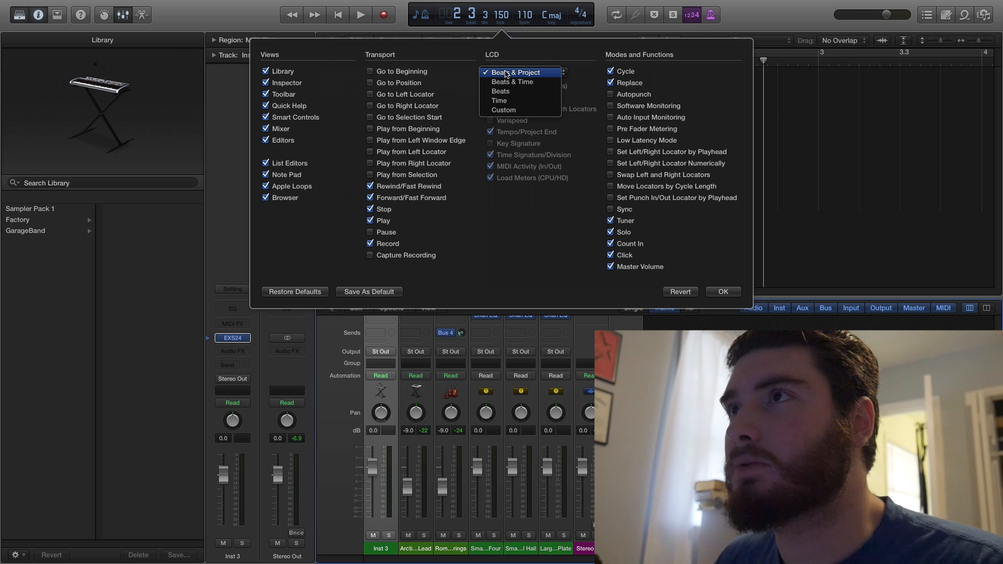
click(504, 110)
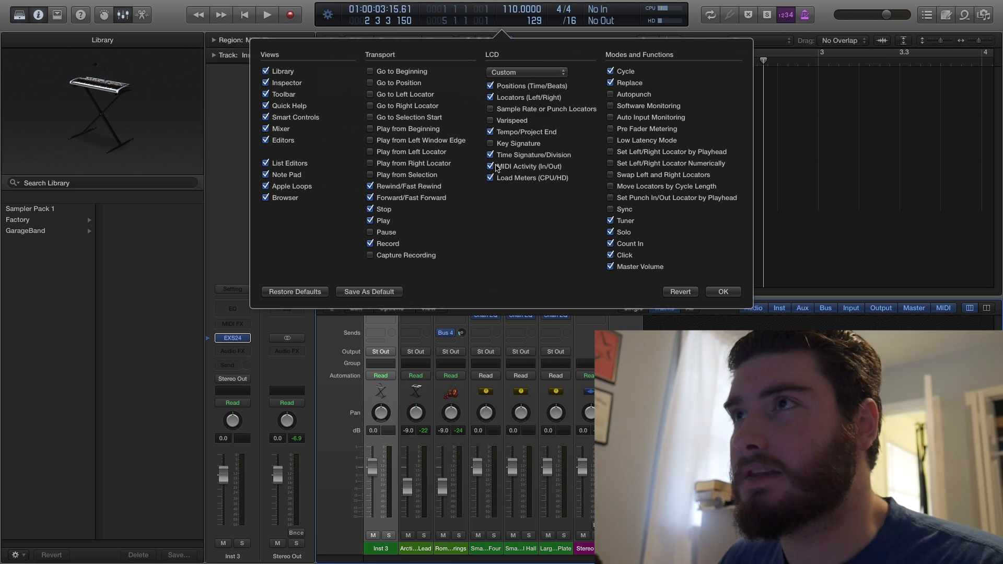
click(723, 292)
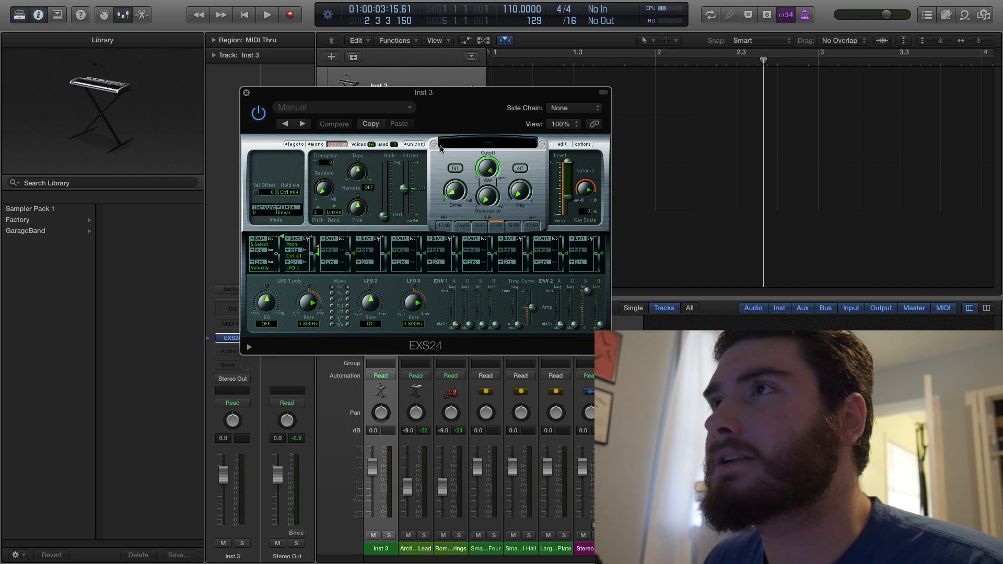
- Open the EXS24 instrument editor for the Inst 3 sampler and display the audio media library alongside it
click(562, 145)
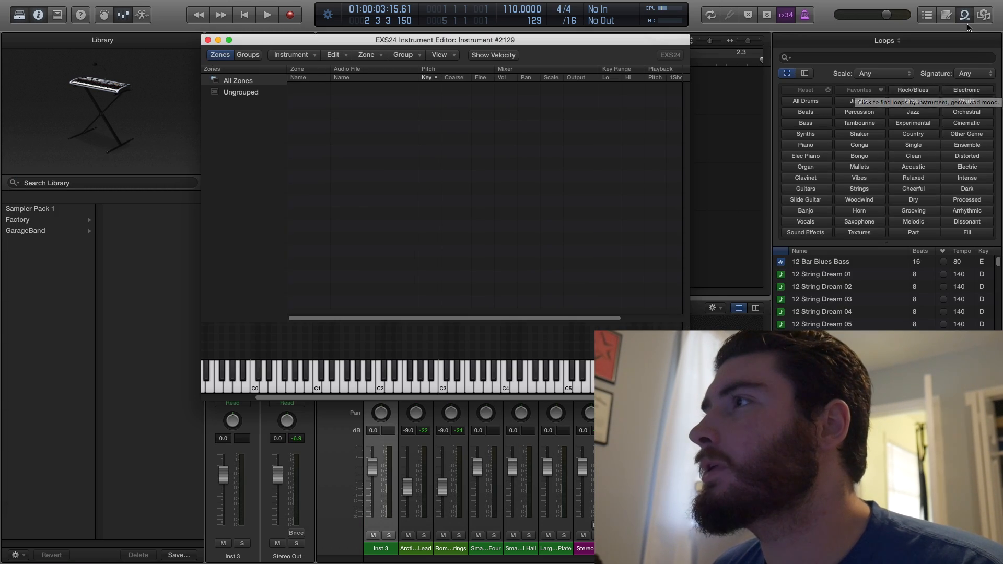
scroll(846, 308, down, 5)
scroll(846, 292, up, 5)
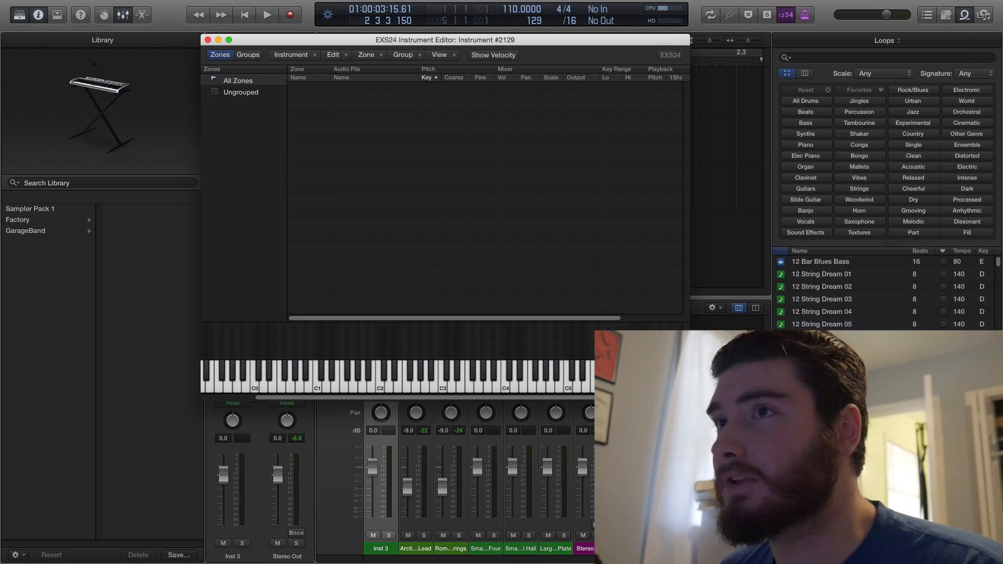
click(984, 15)
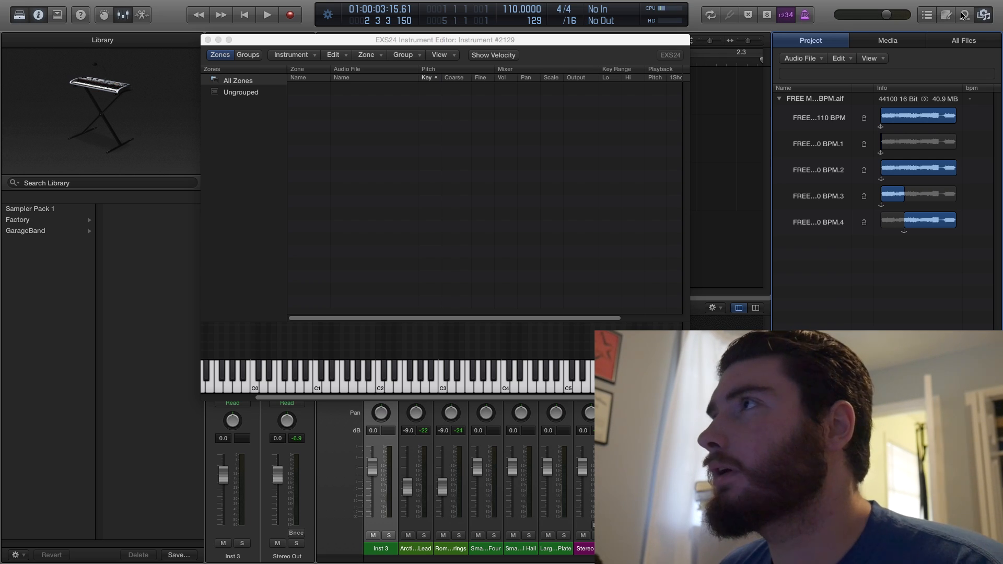
click(984, 15)
click(989, 17)
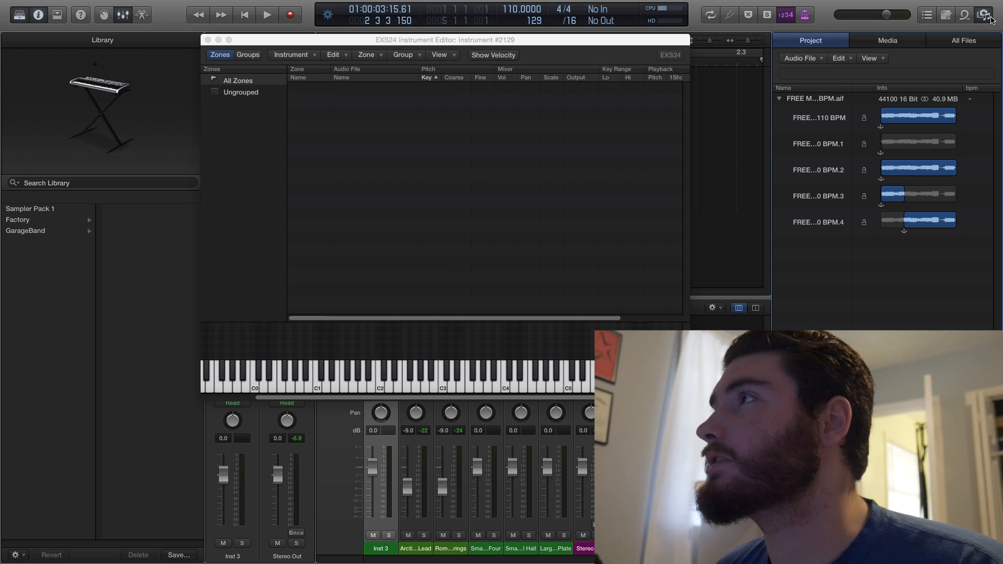
click(887, 40)
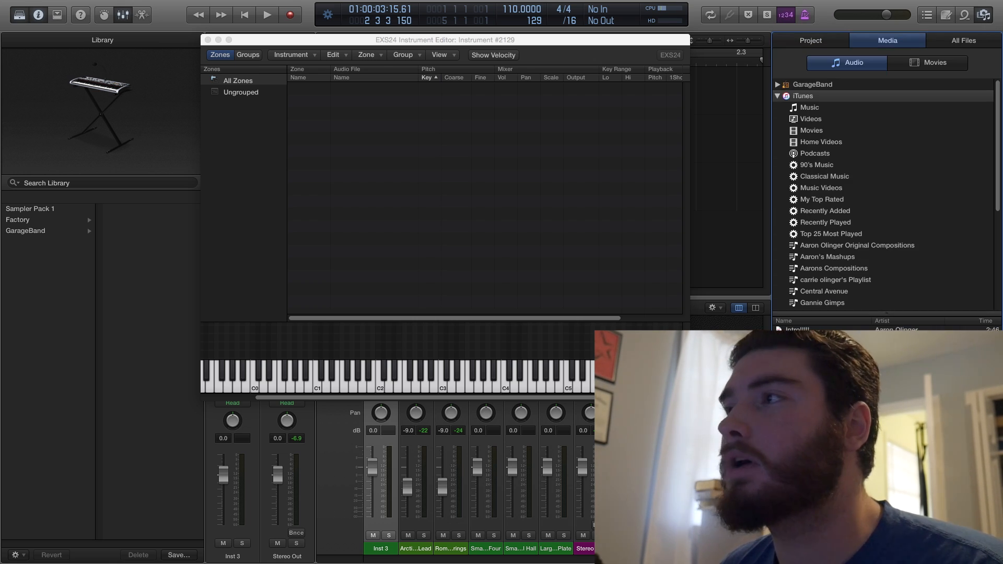
- Add the audio files Bass Drop.m4a and New Album Intro.m4a as two zones in the EXS24 instrument
drag(596, 307, 343, 107)
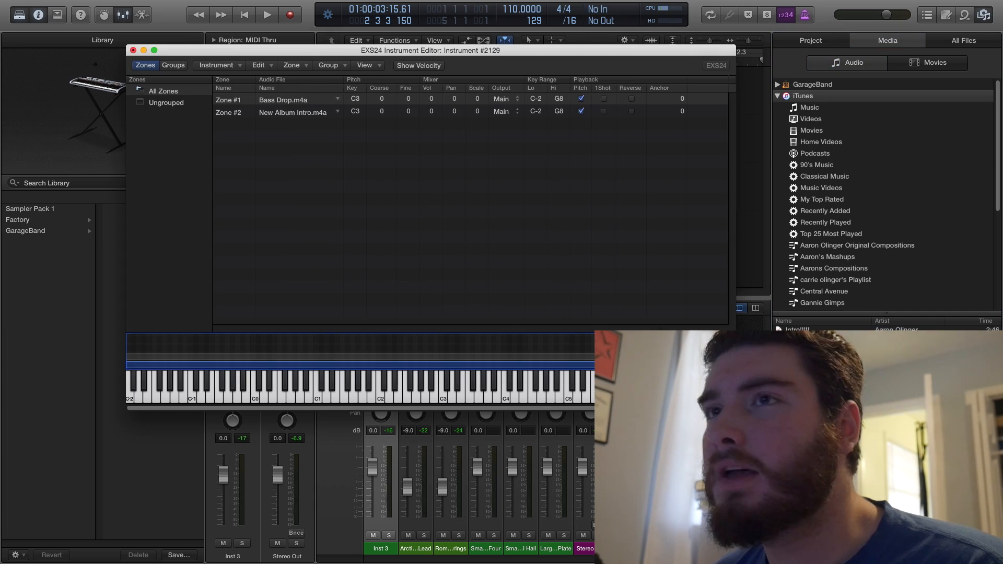
drag(322, 132, 314, 98)
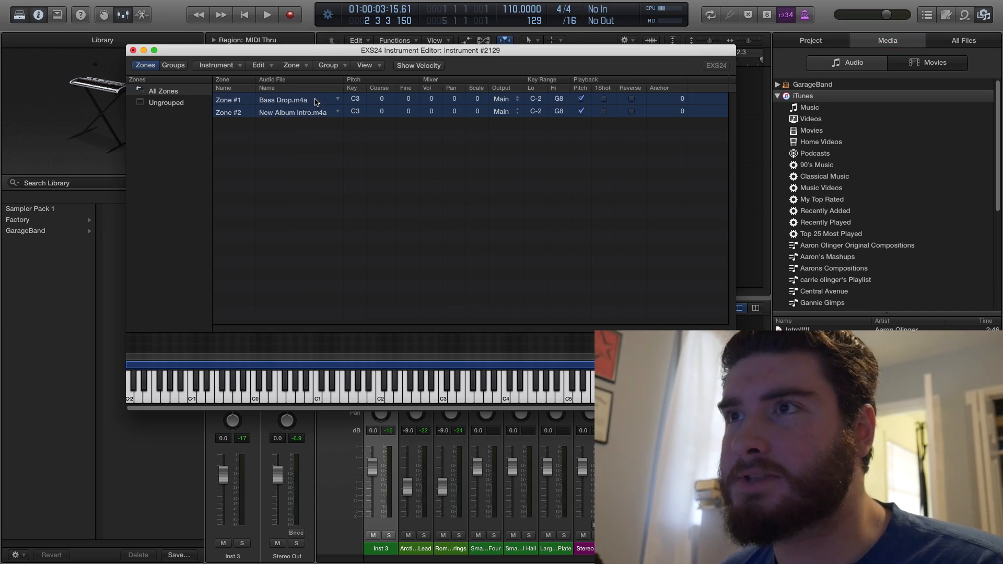
click(373, 253)
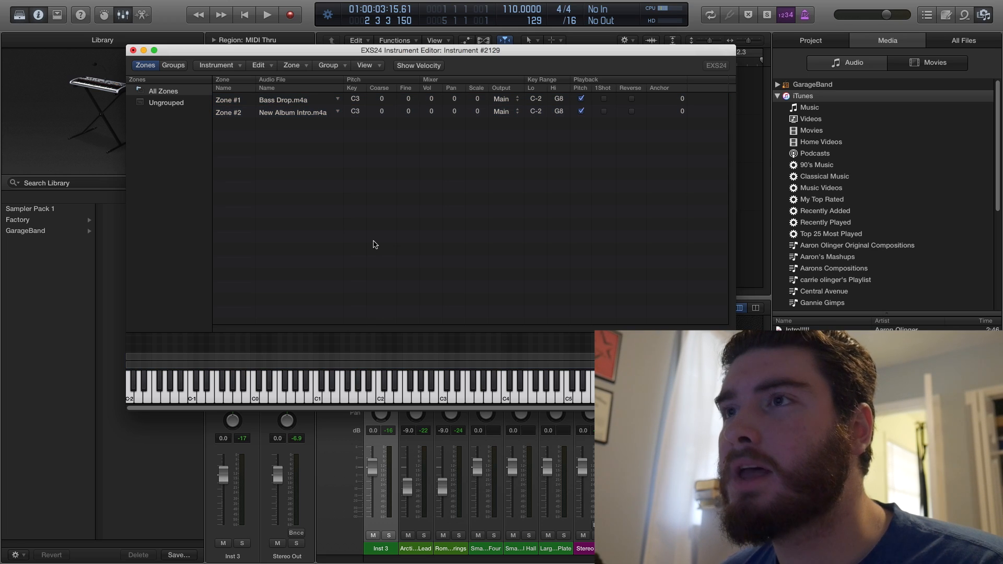
- Narrow the key ranges to C1 only for the New Album Intro.m4a zone and C2 to C#2 for the Bass Drop.m4a zone
click(383, 367)
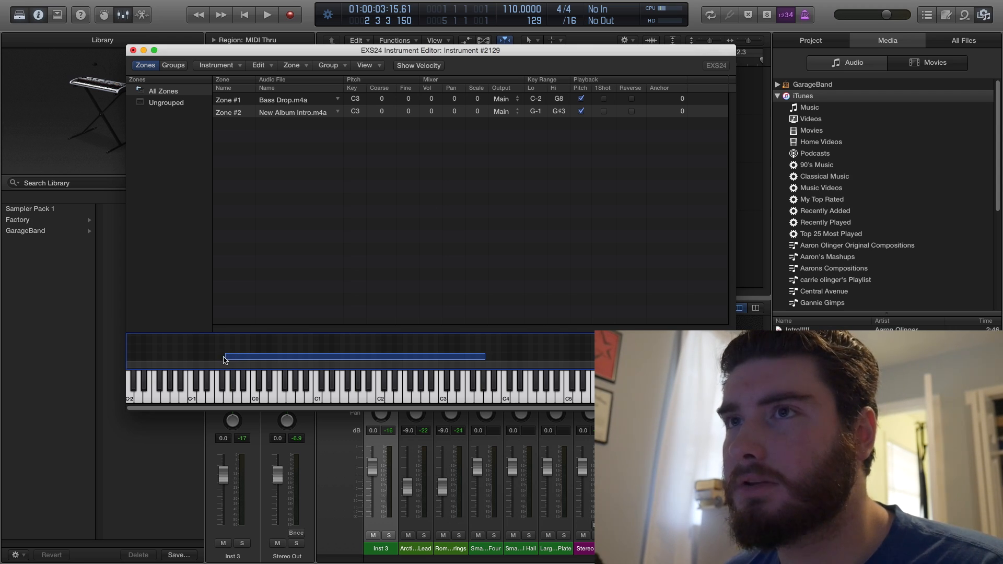
drag(226, 357, 353, 361)
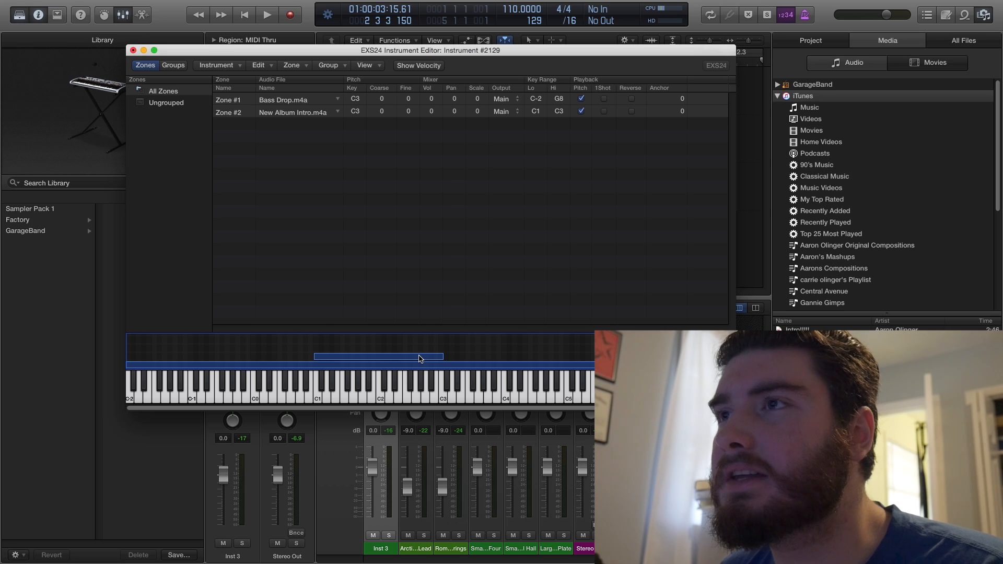
mouse_move(441, 355)
mouse_down()
mouse_move(332, 361)
mouse_move(424, 364)
mouse_up()
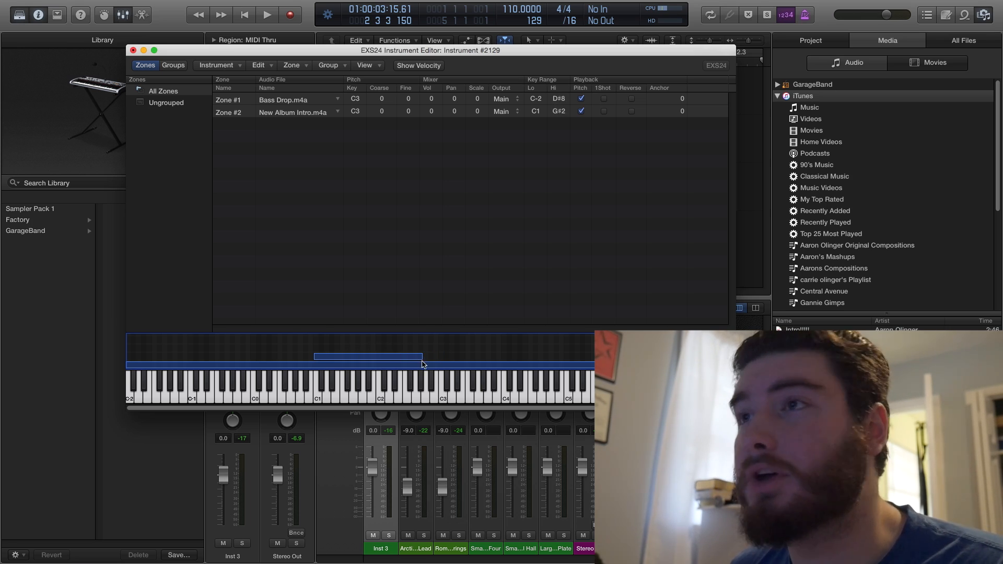
click(448, 351)
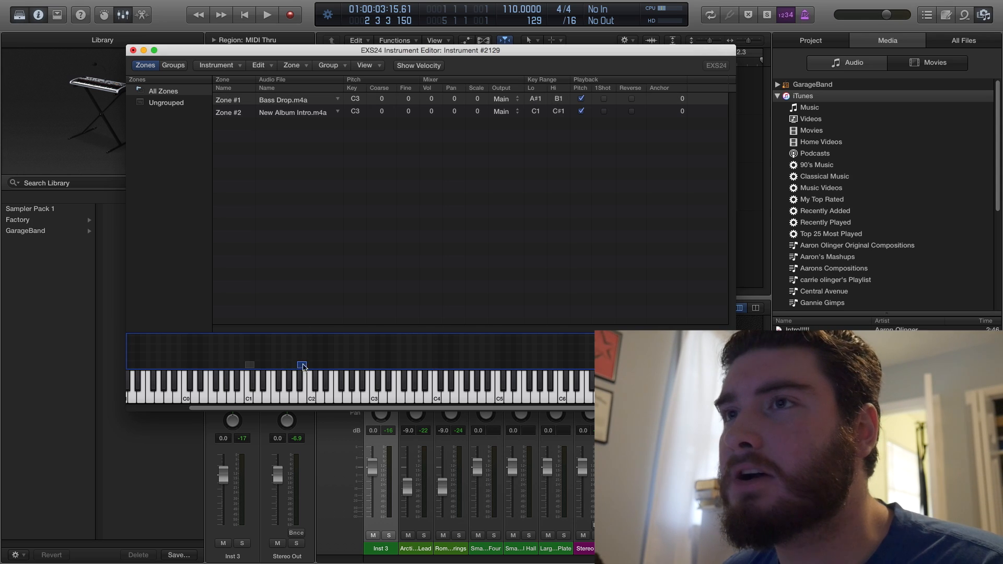
drag(300, 367, 246, 363)
click(250, 364)
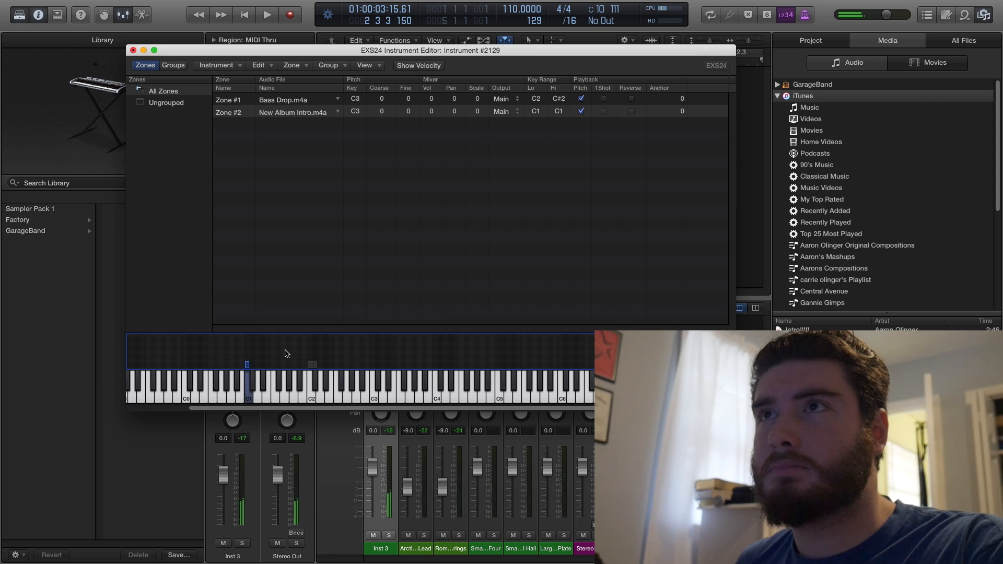
- Set the pitch key of the New Album Intro.m4a zone to C1
click(378, 134)
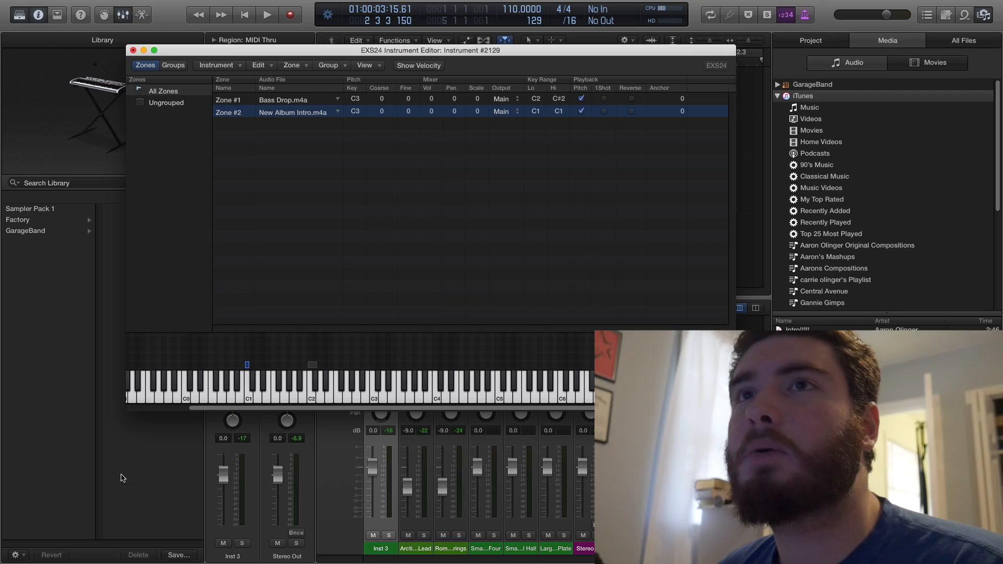
click(109, 447)
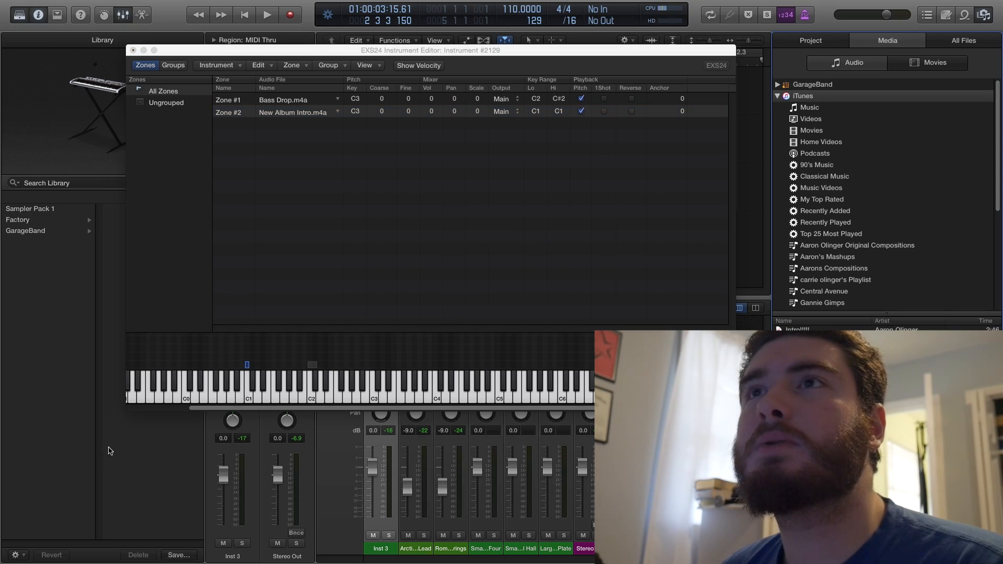
click(351, 115)
click(350, 116)
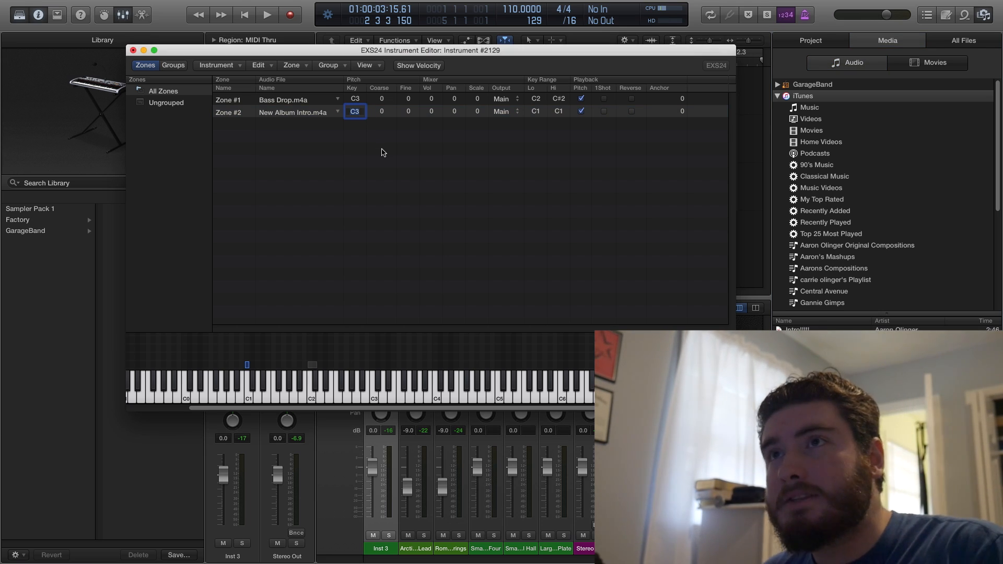
key(Right)
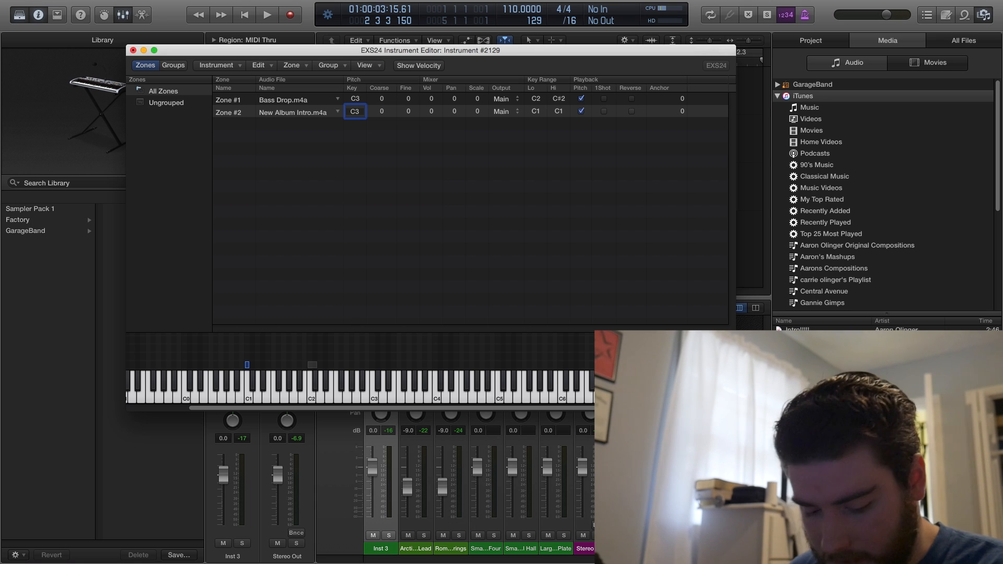
key(Return)
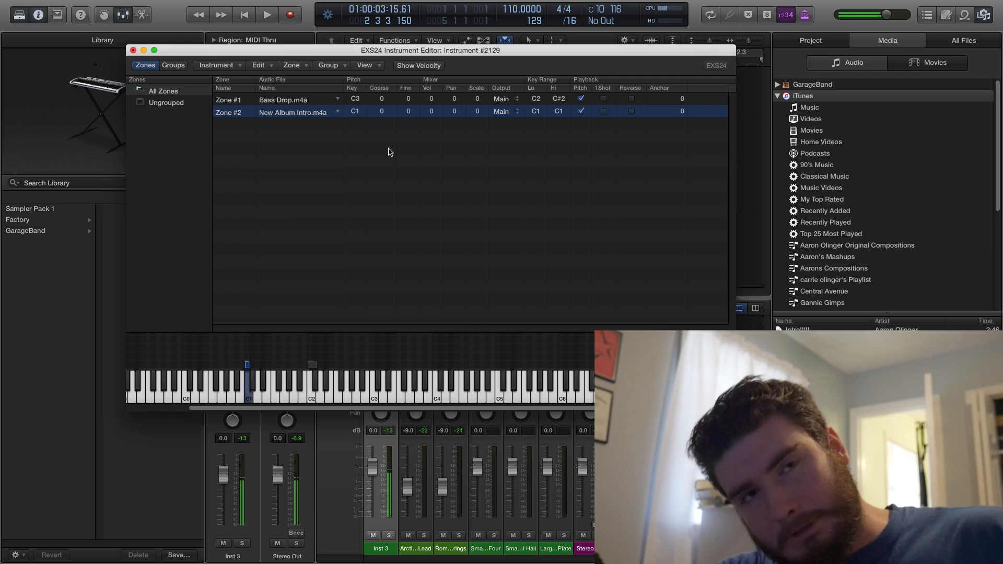
- Change the pitch key of the Bass Drop.m4a zone to a C# key
click(371, 102)
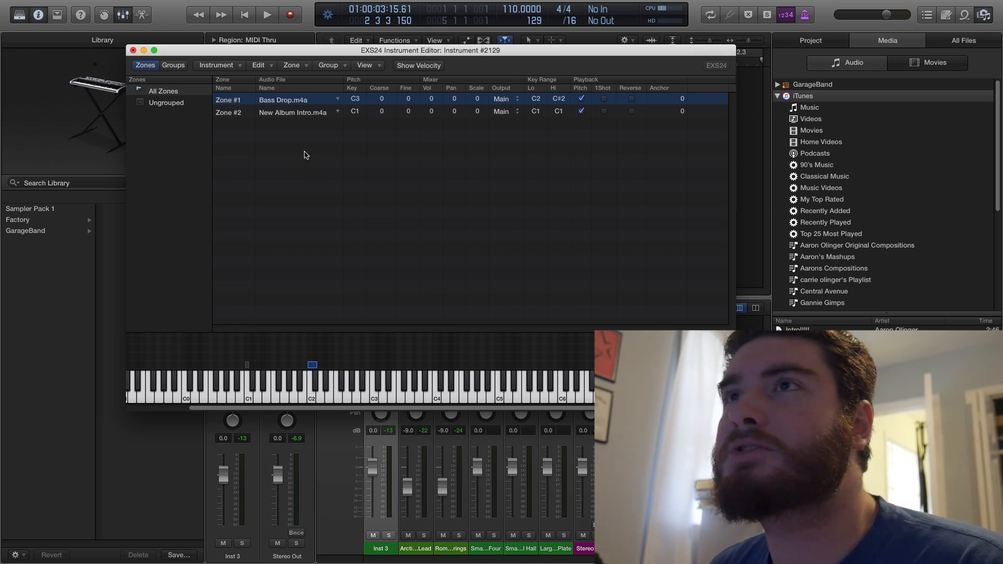
double_click(354, 100)
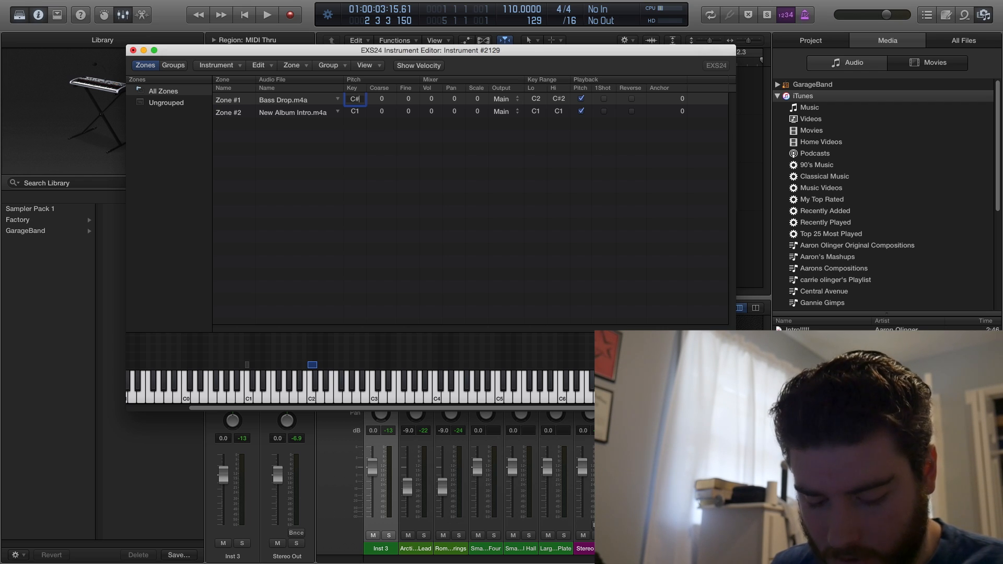
key(Return)
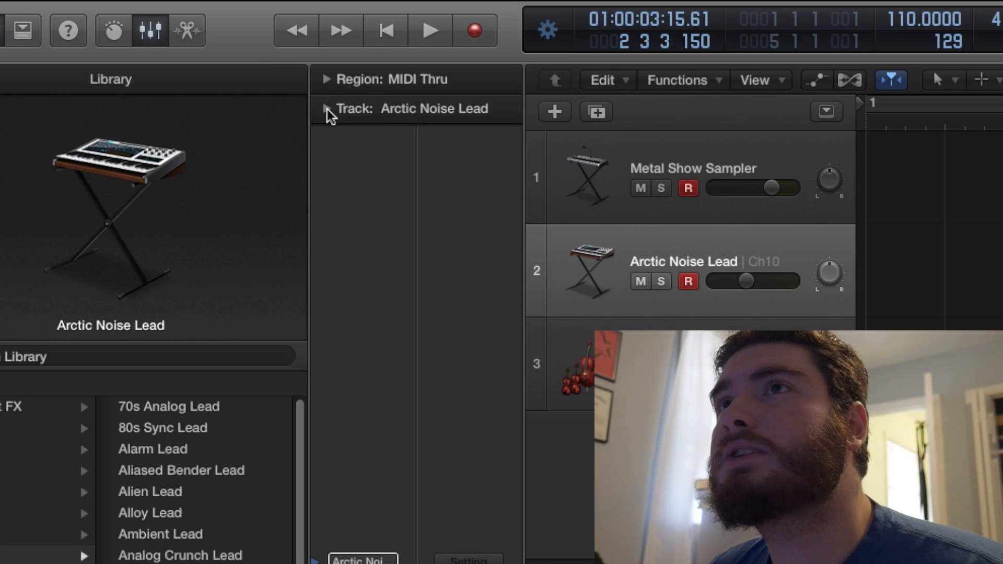
- Set the lower key limit of the Arctic Noise Lead track to C2, keeping G8 as the upper limit
click(327, 109)
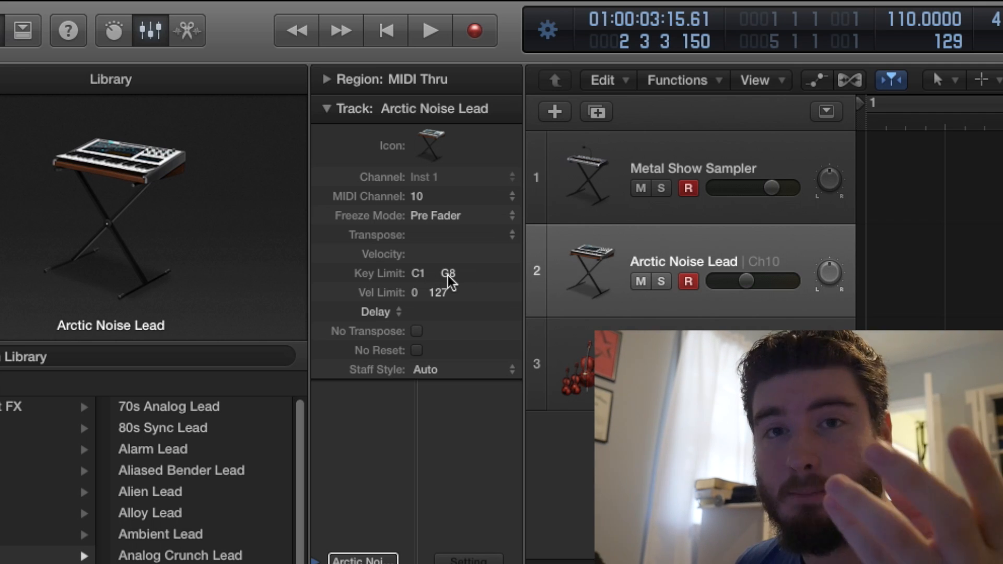
double_click(441, 274)
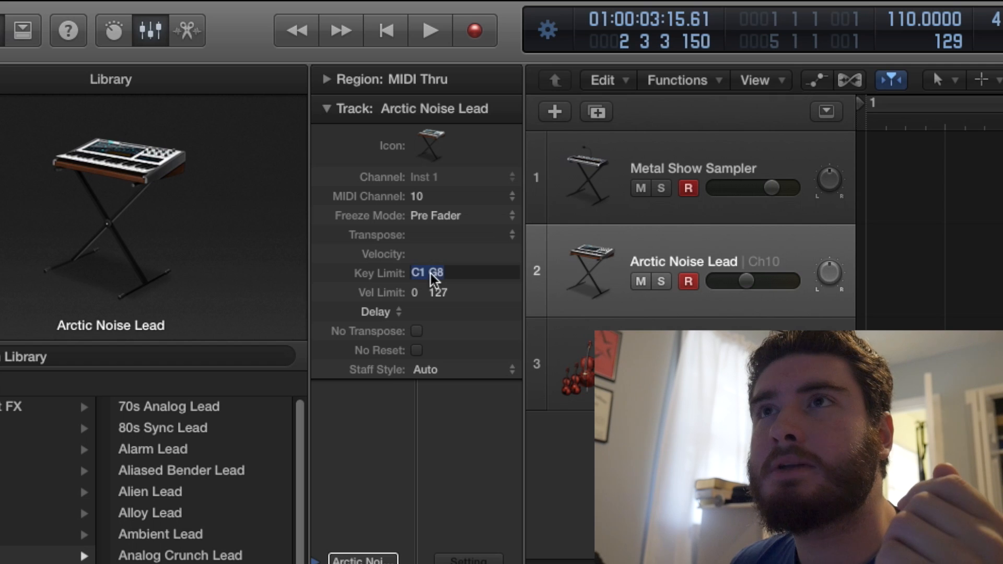
click(424, 272)
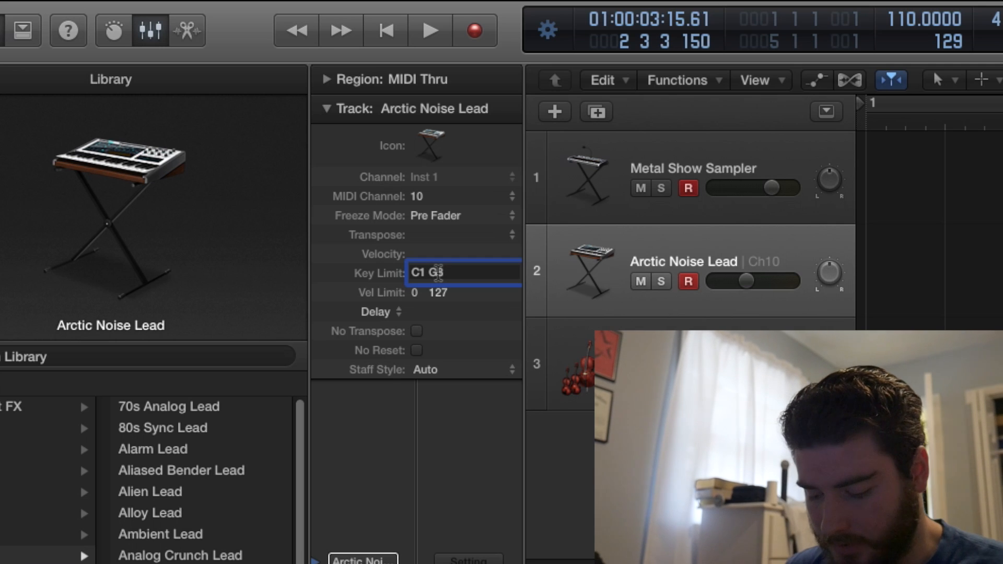
key(BackSpace)
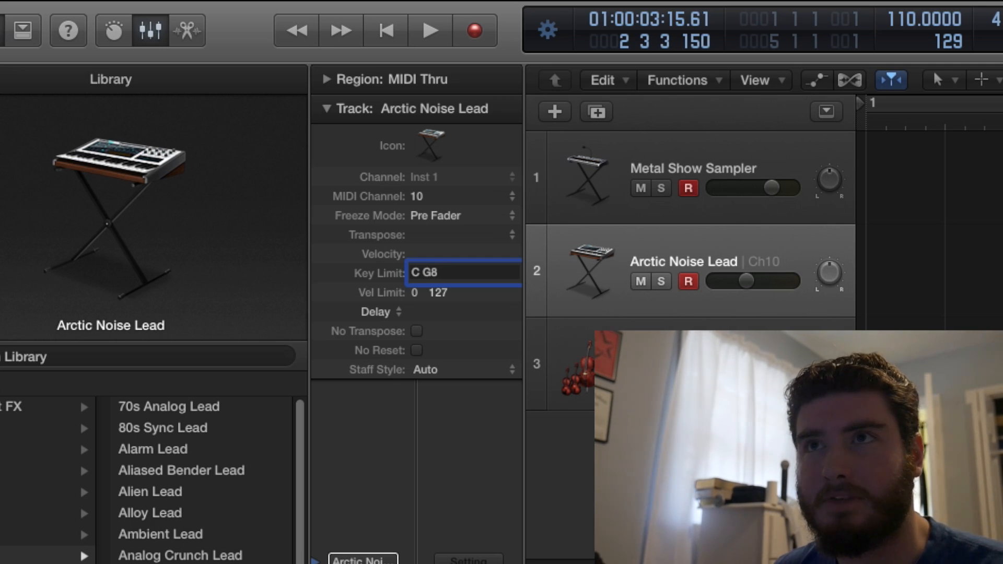
text(2)
key(Return)
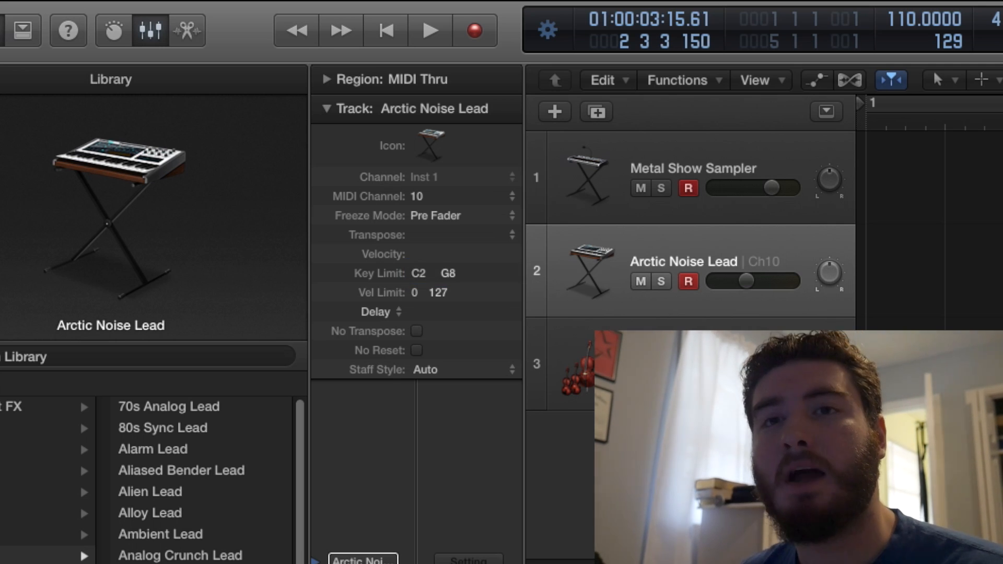